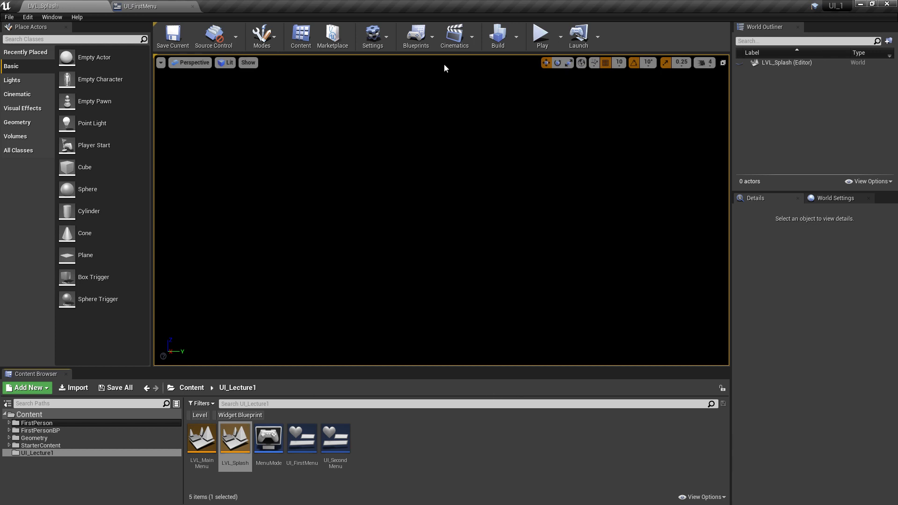
Open the LVL_Splash level blueprint, examine its BeginPlay chain through widget creation, Add to Viewport and Show Mouse Cursor, and close it
{"action": "left_click", "coordinate": [428, 38]}
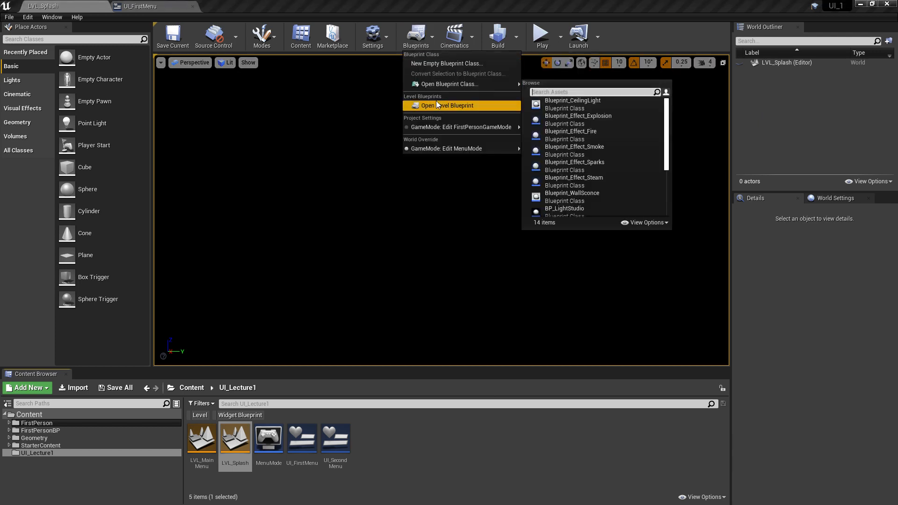
{"action": "left_click", "coordinate": [437, 103]}
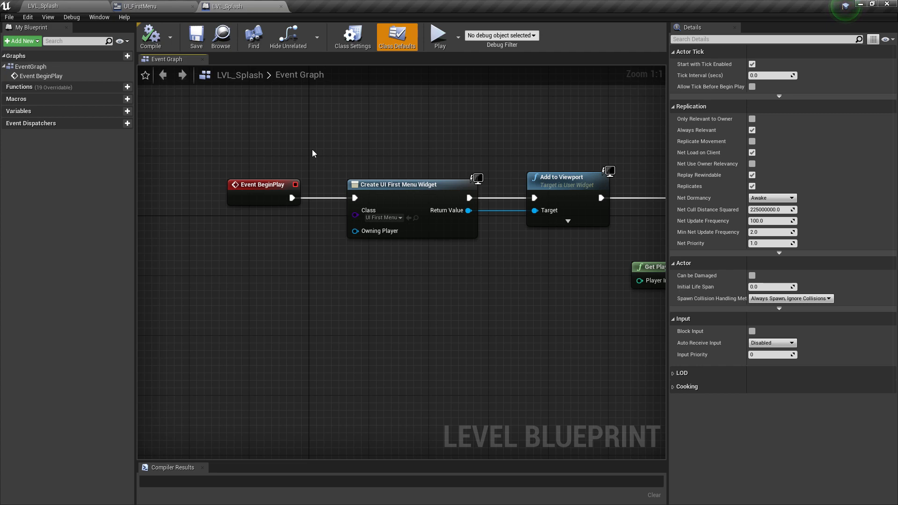
{"action": "left_click_drag", "start_coordinate": [345, 145], "coordinate": [399, 231]}
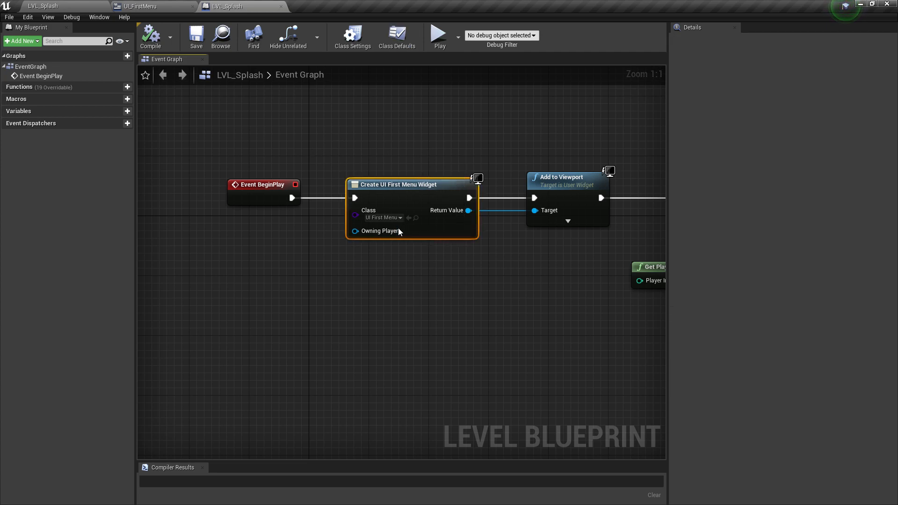
{"action": "right_click_drag", "start_coordinate": [503, 286], "coordinate": [275, 304]}
{"action": "left_click_drag", "start_coordinate": [313, 143], "coordinate": [327, 369]}
{"action": "left_click_drag", "start_coordinate": [604, 165], "coordinate": [398, 346]}
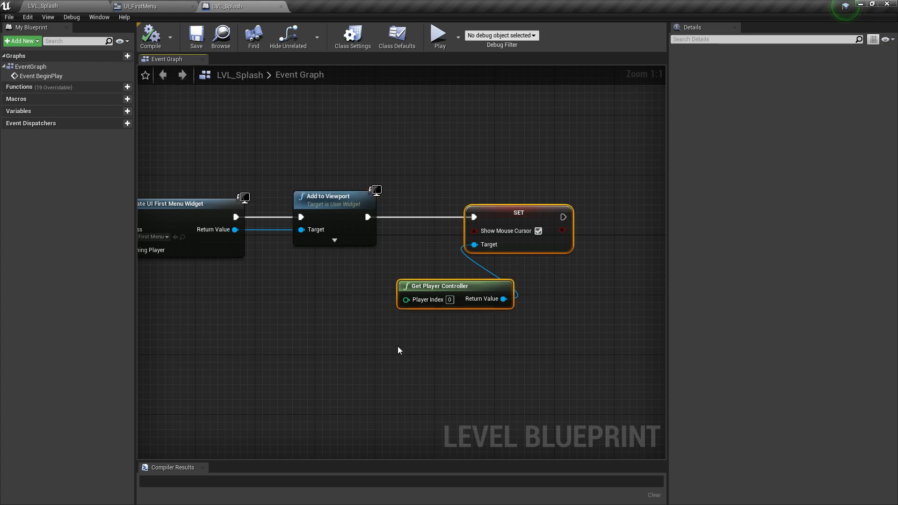
{"action": "right_click_drag", "start_coordinate": [217, 155], "coordinate": [435, 144]}
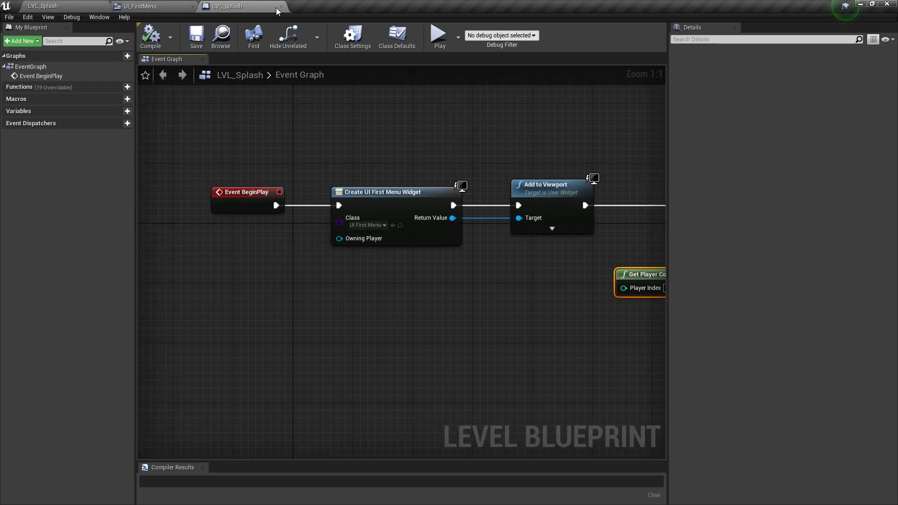
{"action": "left_click", "coordinate": [279, 6]}
Play the LVL_Splash level in the editor until the main menu level loads, and stop the preview
{"action": "left_click", "coordinate": [43, 6]}
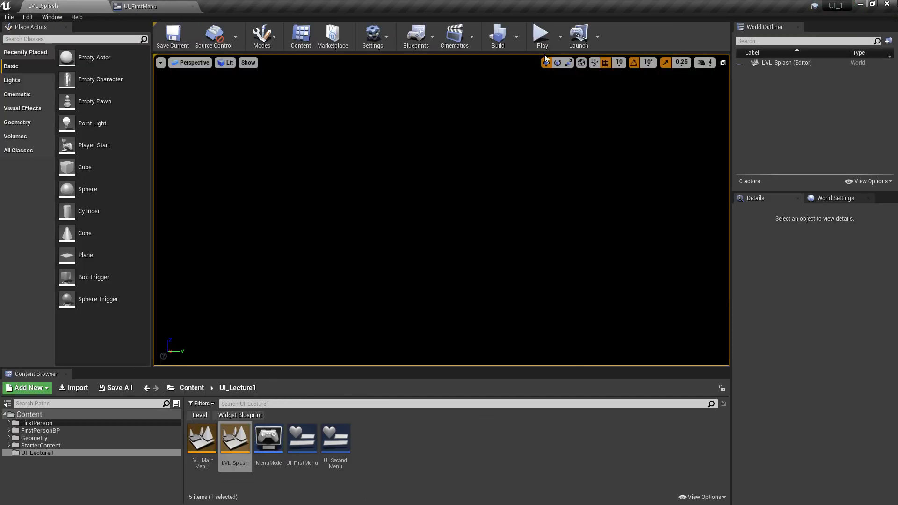
{"action": "left_click", "coordinate": [541, 37]}
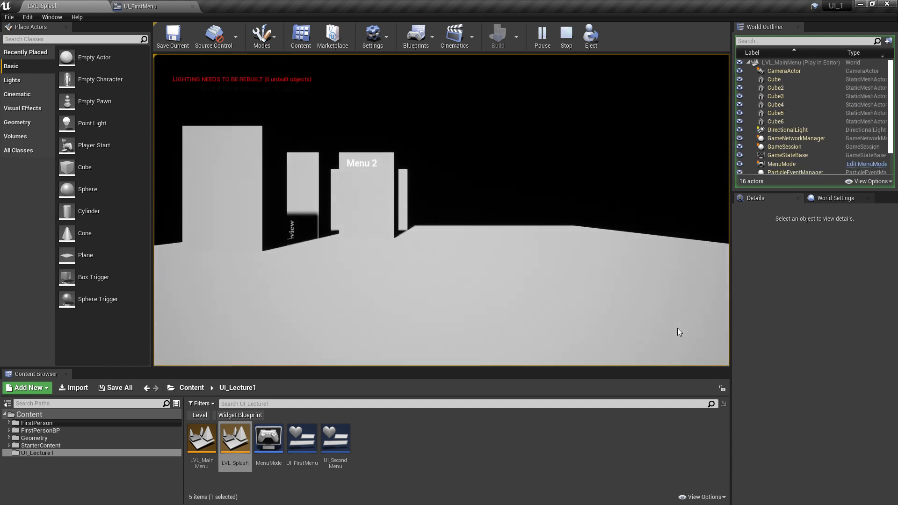
{"action": "key", "text": "Escape"}
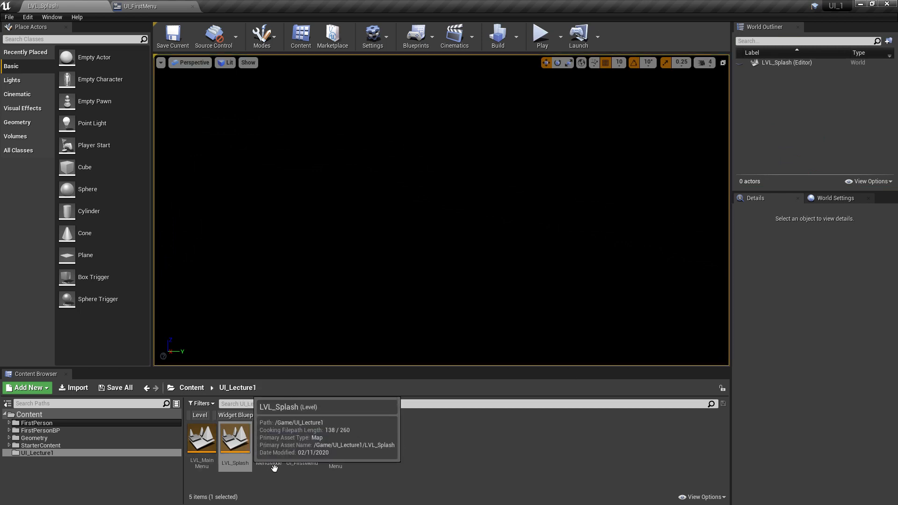
Look at the UI_FirstMenu and LVL_Splash assets and the UI_FirstMenu designer, and close the widget editor
{"action": "left_click", "coordinate": [310, 436]}
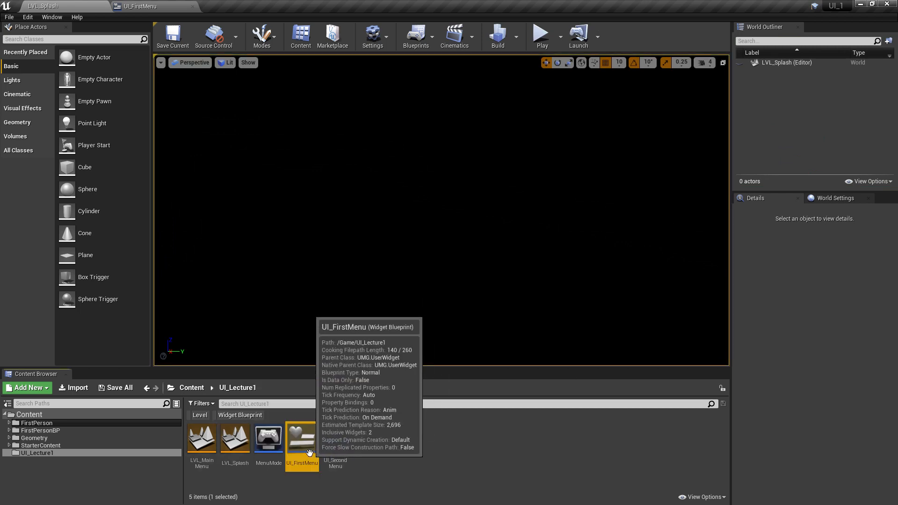
{"action": "left_click", "coordinate": [234, 437]}
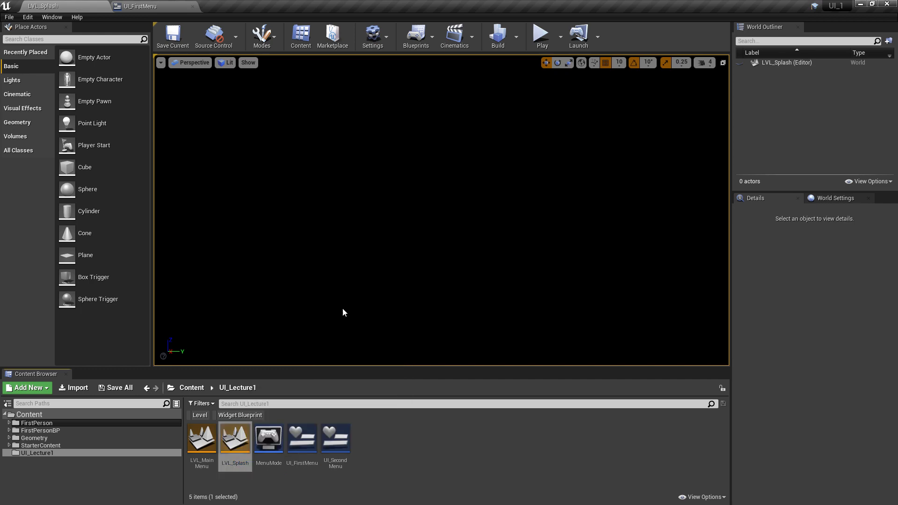
{"action": "left_click", "coordinate": [140, 6]}
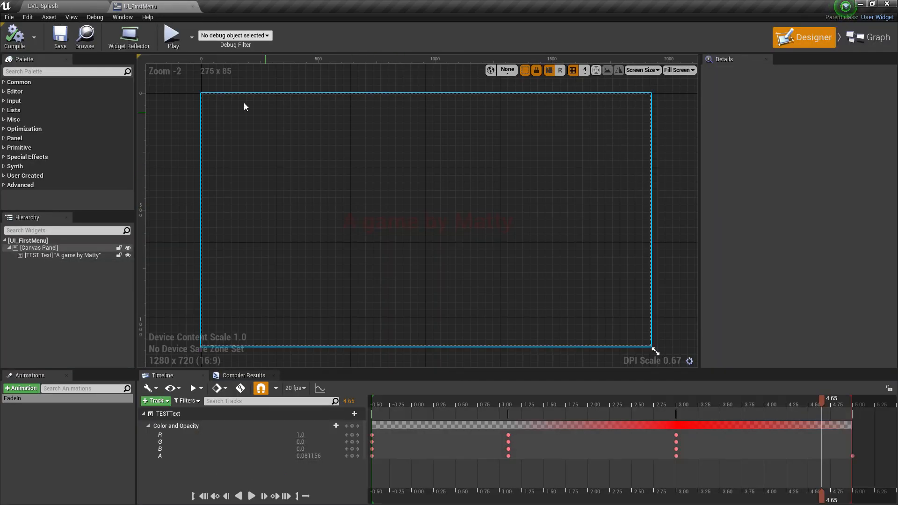
{"action": "left_click", "coordinate": [192, 6]}
Locate the widget class used by the Create Widget node in the LVL_Splash level blueprint and open UI_FirstMenu for editing
{"action": "left_click", "coordinate": [415, 36]}
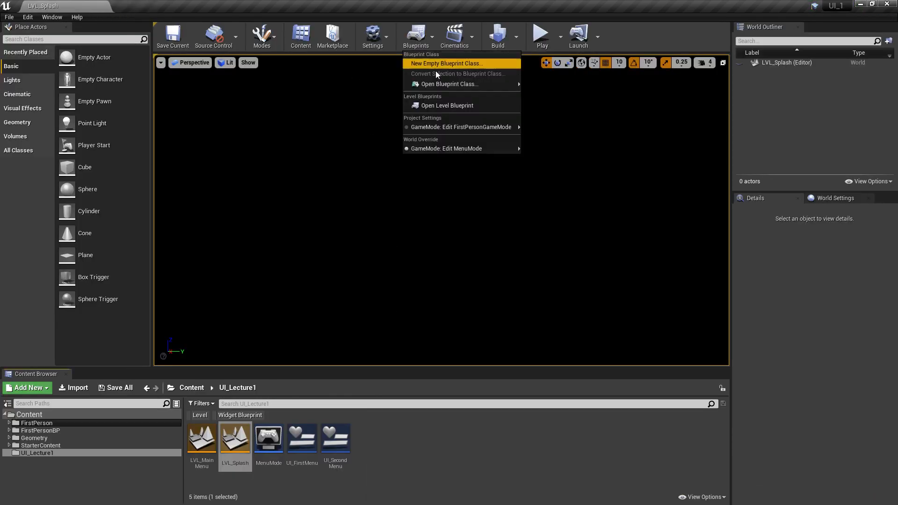
{"action": "left_click", "coordinate": [434, 104]}
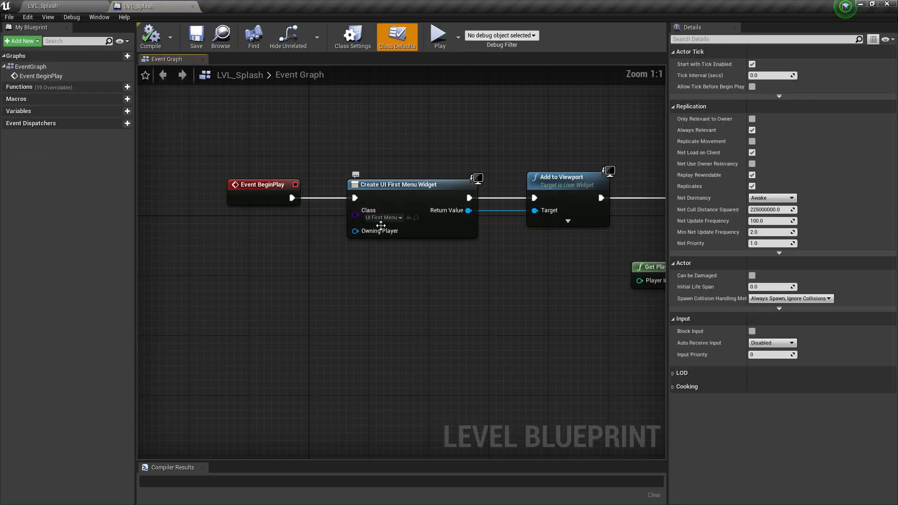
{"action": "left_click", "coordinate": [416, 219]}
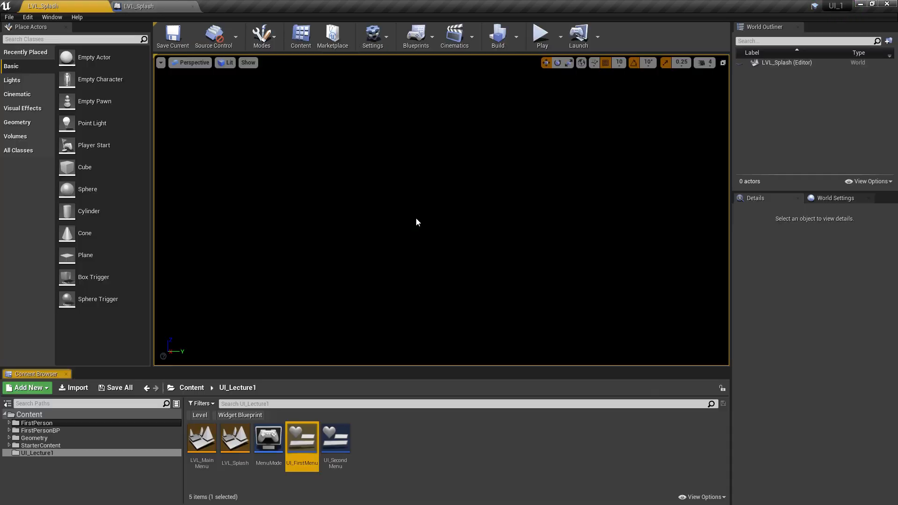
{"action": "double_click", "coordinate": [314, 432]}
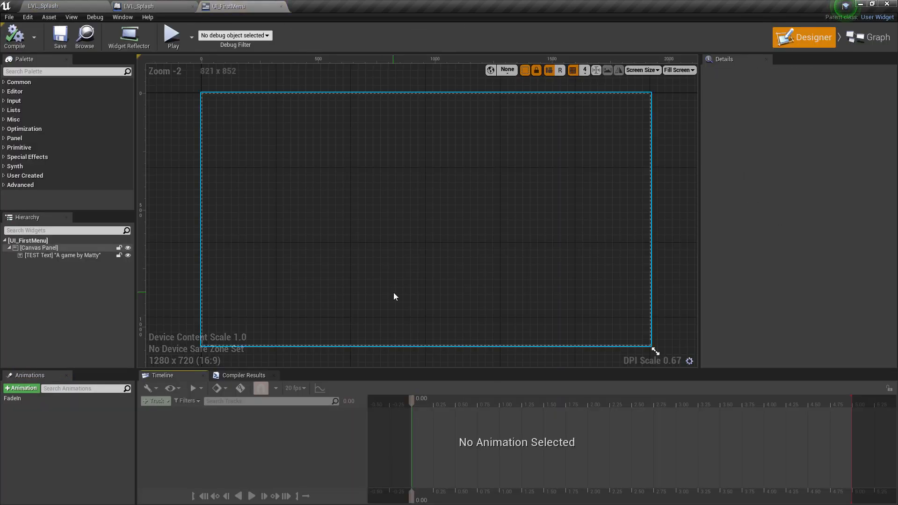
Select the TEST Text widget and scrub through the FadeIn animation to preview its colour and opacity changes
{"action": "left_click", "coordinate": [56, 255]}
{"action": "left_click", "coordinate": [22, 399]}
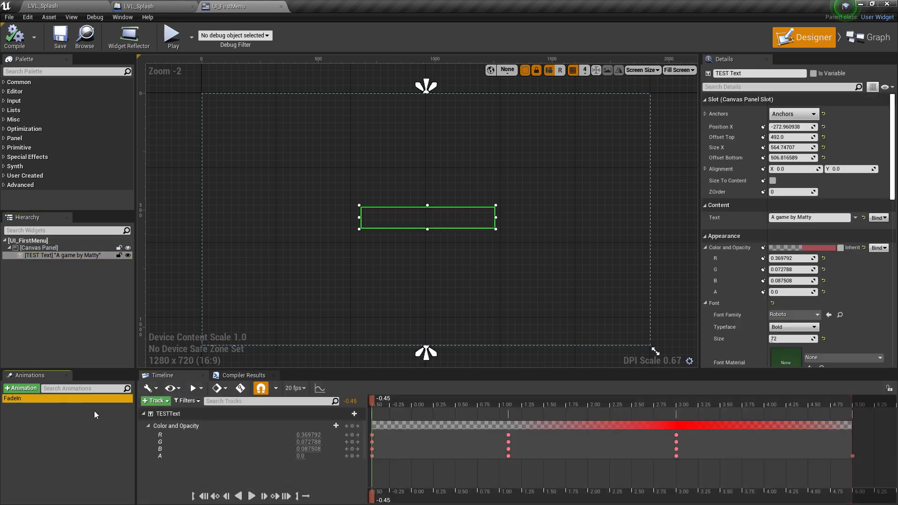
{"action": "left_click_drag", "start_coordinate": [369, 410], "coordinate": [795, 417]}
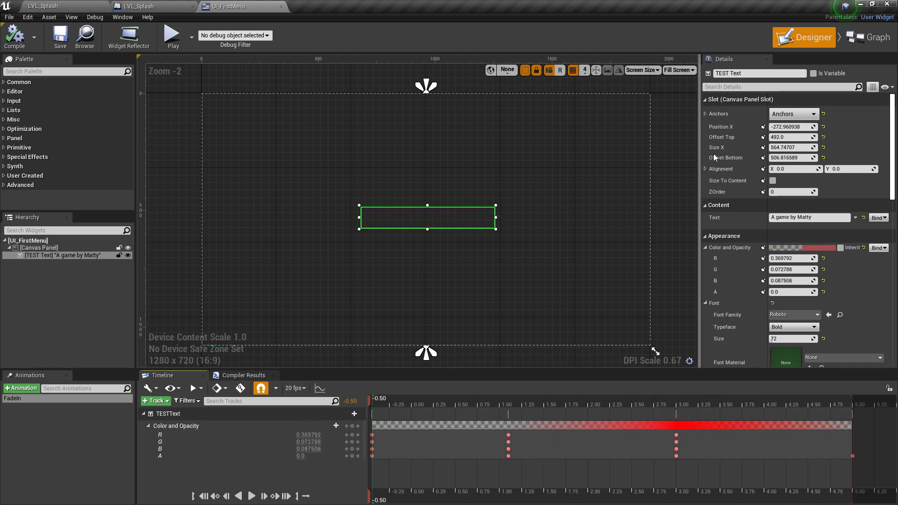
Examine the UI_FirstMenu event graph from Event Construct through Play Animation and Bind to Animation Finished to Remove from Parent and Open Level
{"action": "left_click", "coordinate": [861, 39]}
{"action": "right_click_drag", "start_coordinate": [312, 292], "coordinate": [415, 298]}
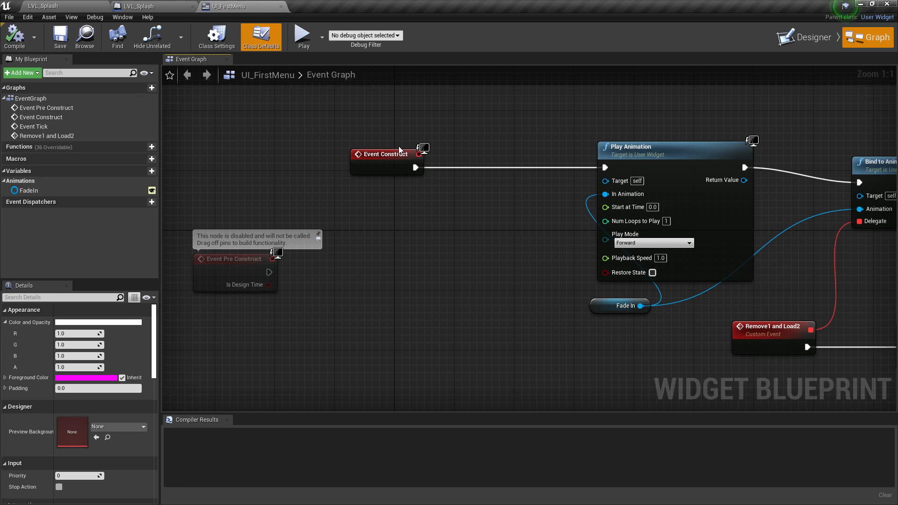
{"action": "right_click_drag", "start_coordinate": [538, 224], "coordinate": [315, 238]}
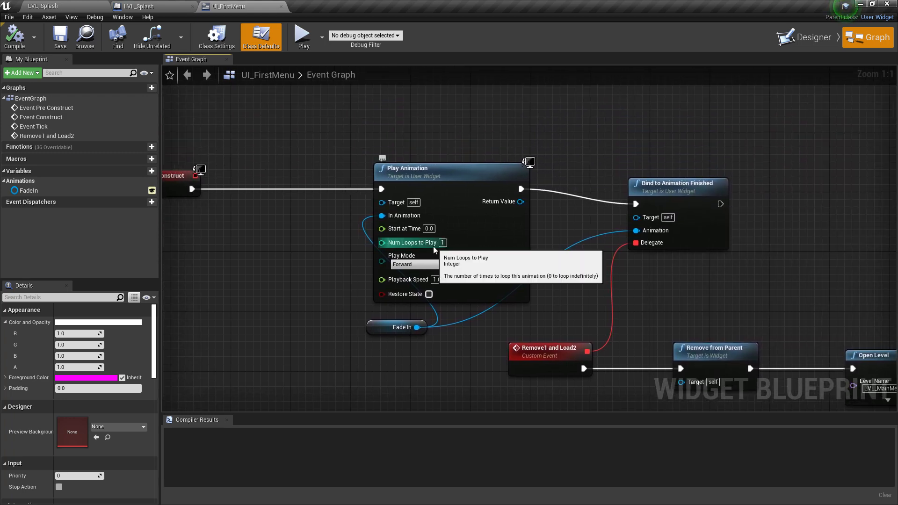
{"action": "right_click_drag", "start_coordinate": [819, 296], "coordinate": [752, 238]}
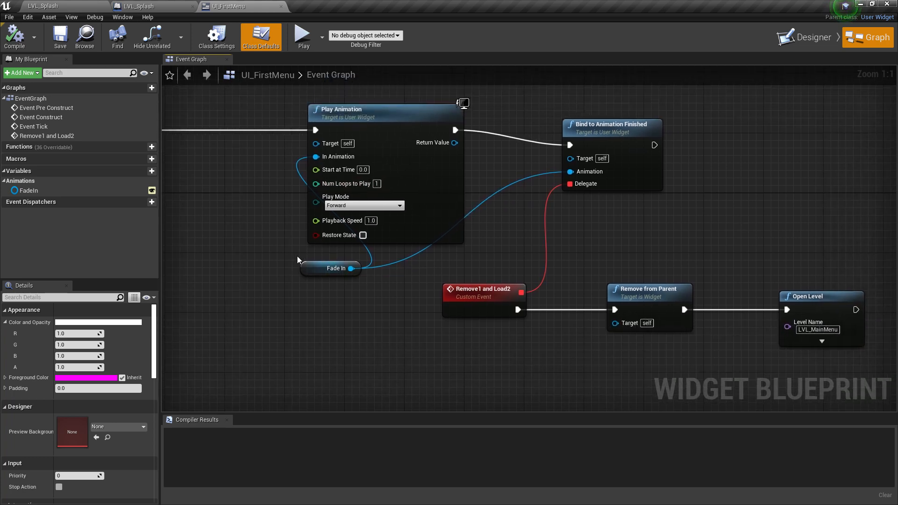
{"action": "right_click_drag", "start_coordinate": [484, 289], "coordinate": [472, 262]}
{"action": "right_click_drag", "start_coordinate": [784, 269], "coordinate": [654, 248]}
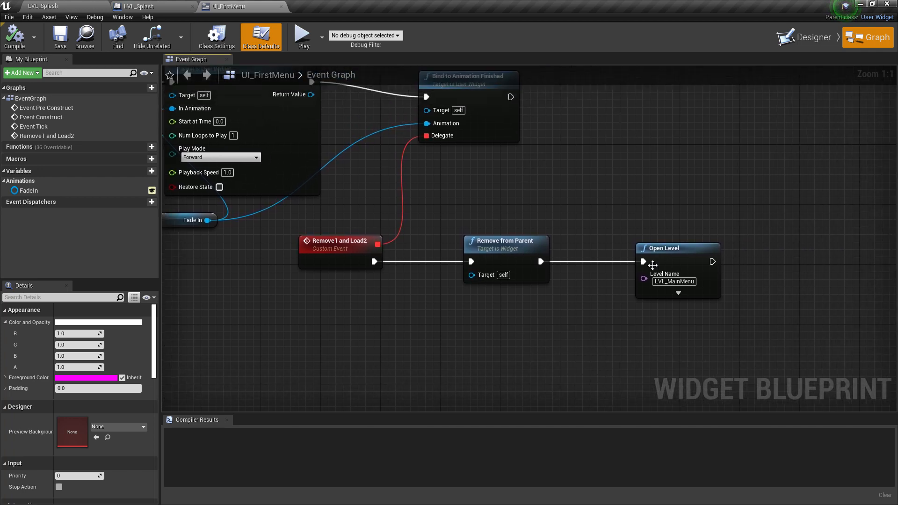
{"action": "left_click_drag", "start_coordinate": [523, 223], "coordinate": [464, 322]}
{"action": "left_click_drag", "start_coordinate": [557, 208], "coordinate": [460, 294]}
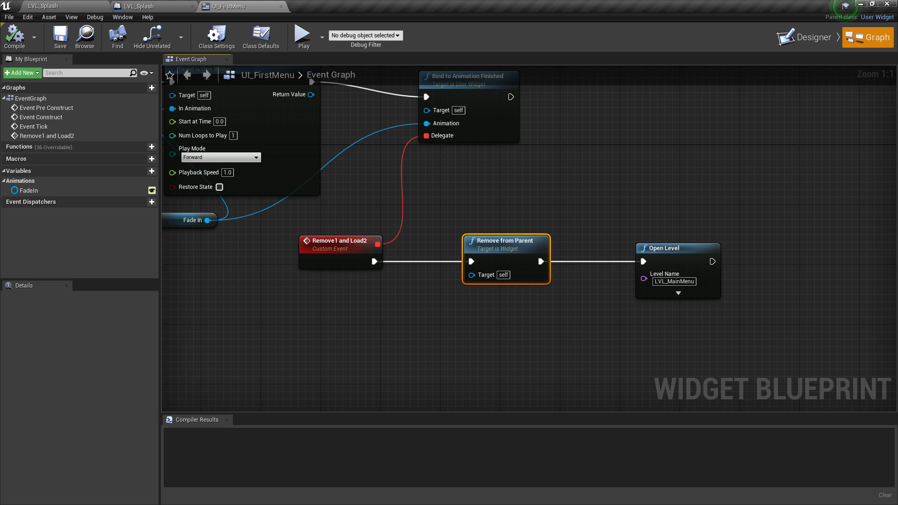
Open the LVL_MainMenu level and bring up its level blueprint
{"action": "left_click", "coordinate": [55, 6]}
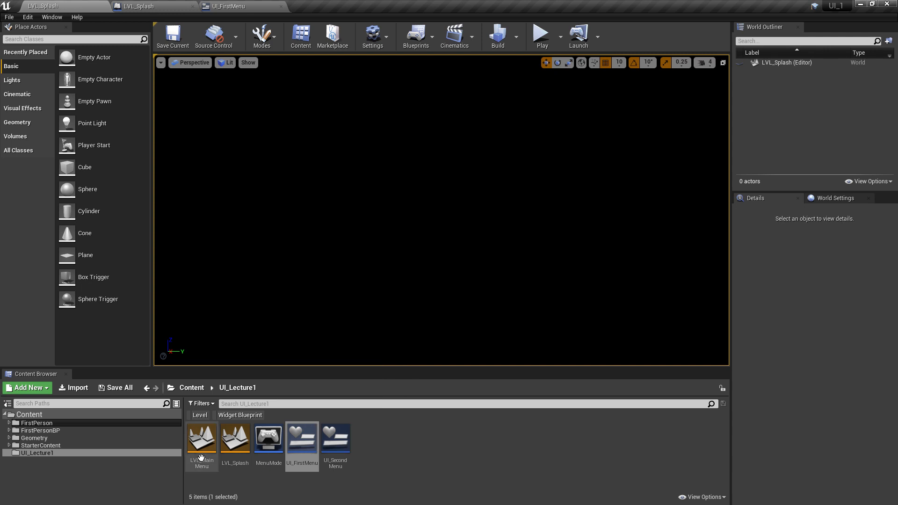
{"action": "double_click", "coordinate": [202, 438]}
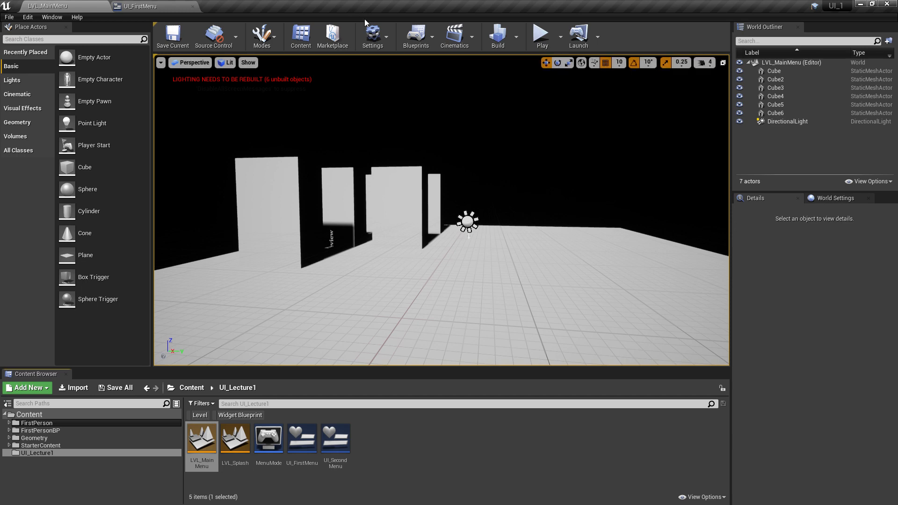
{"action": "left_click", "coordinate": [418, 41]}
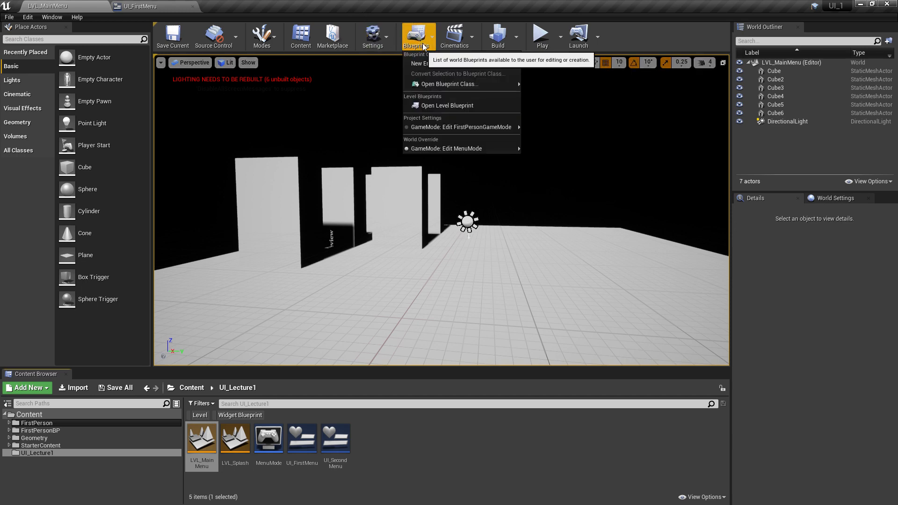
{"action": "left_click", "coordinate": [451, 104]}
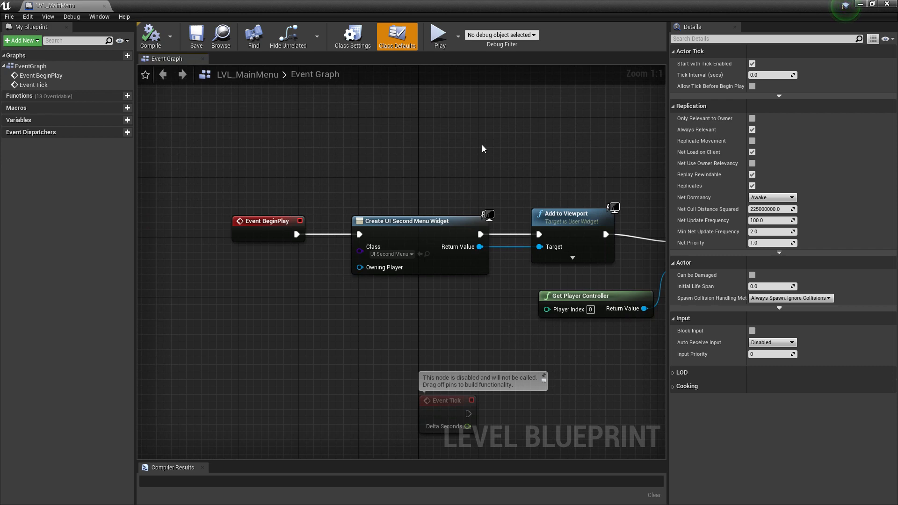
Examine how the LVL_MainMenu blueprint creates the UI Second Menu widget, adds it to the viewport and shows the mouse cursor
{"action": "left_click", "coordinate": [254, 228]}
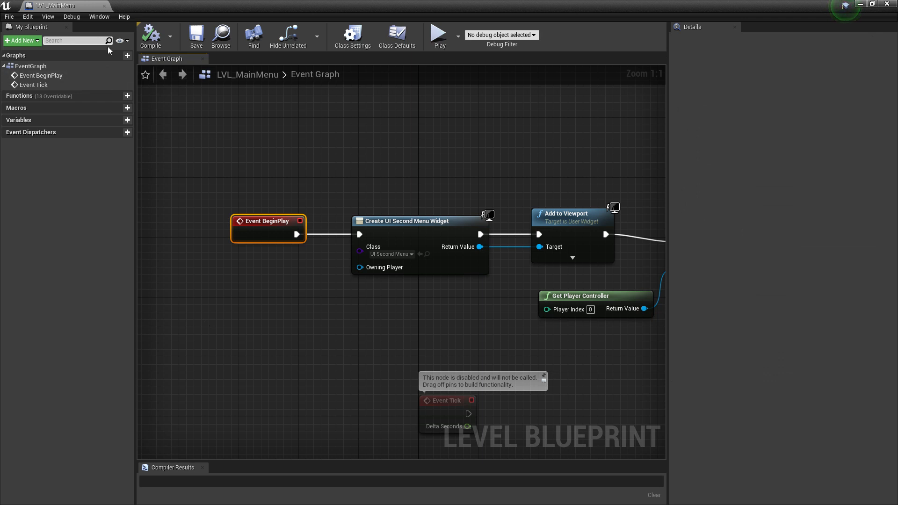
{"action": "left_click_drag", "start_coordinate": [415, 189], "coordinate": [290, 115]}
{"action": "right_click_drag", "start_coordinate": [375, 150], "coordinate": [276, 108]}
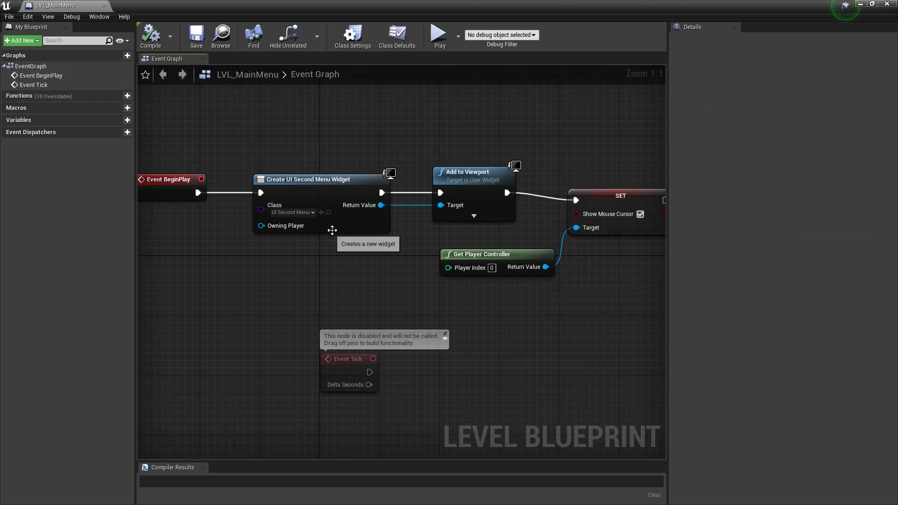
{"action": "right_click_drag", "start_coordinate": [307, 243], "coordinate": [193, 243]}
{"action": "right_click_drag", "start_coordinate": [264, 152], "coordinate": [295, 144]}
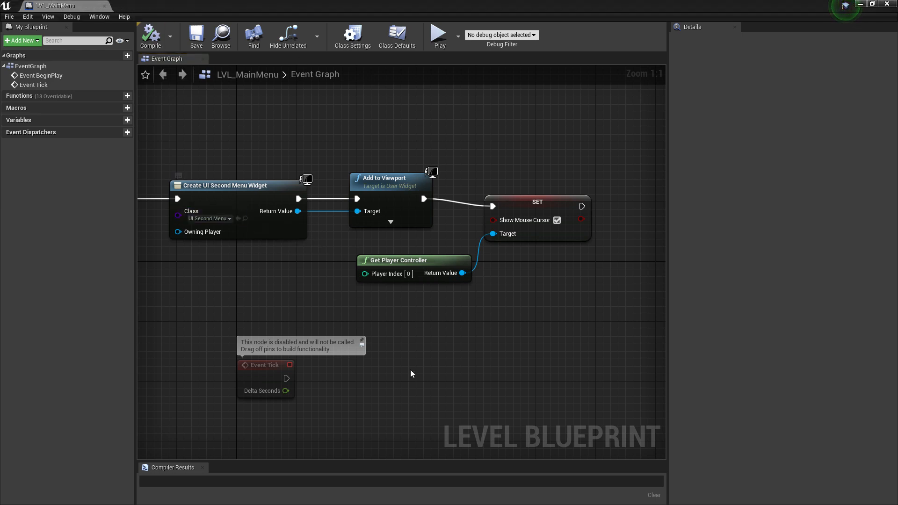
Dock the LVL_MainMenu blueprint among the main editor tabs, and open UI_SecondMenu to check its event graph and designer
{"action": "left_click_drag", "start_coordinate": [79, 5], "coordinate": [107, 4]}
{"action": "left_click", "coordinate": [107, 4]}
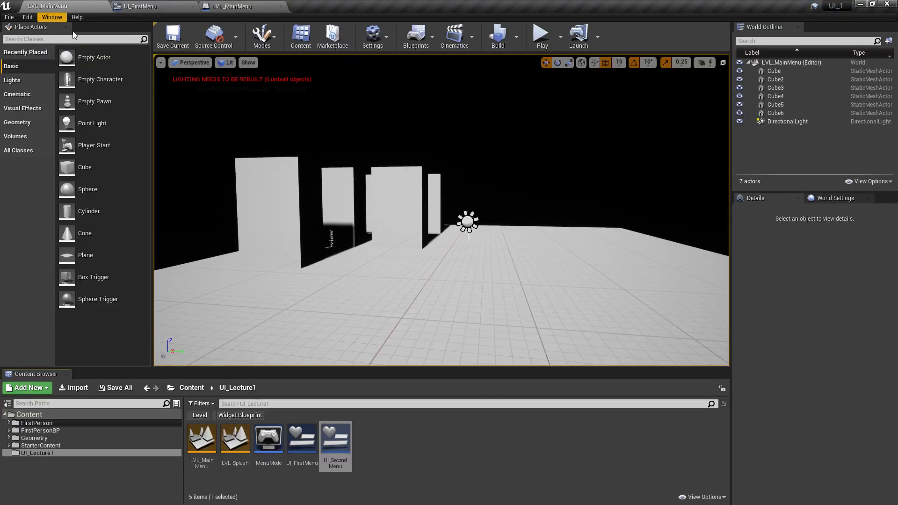
{"action": "double_click", "coordinate": [338, 437]}
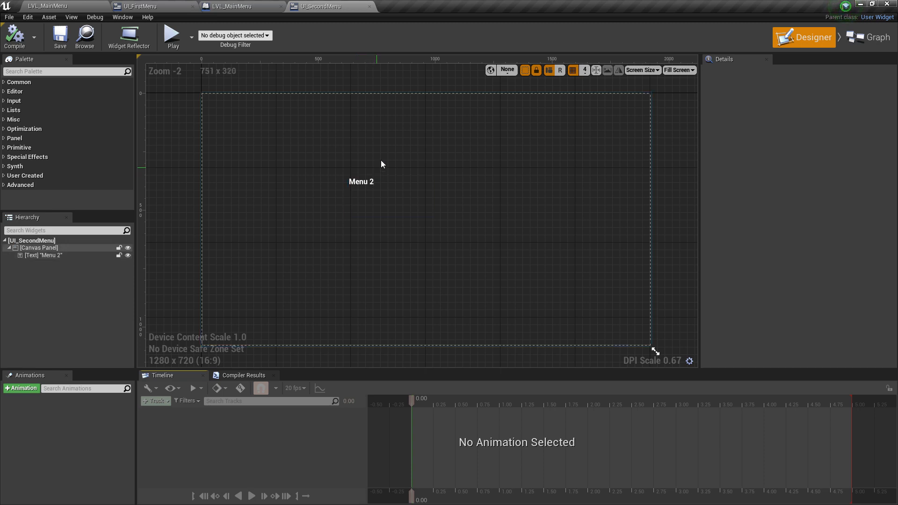
{"action": "left_click", "coordinate": [882, 35]}
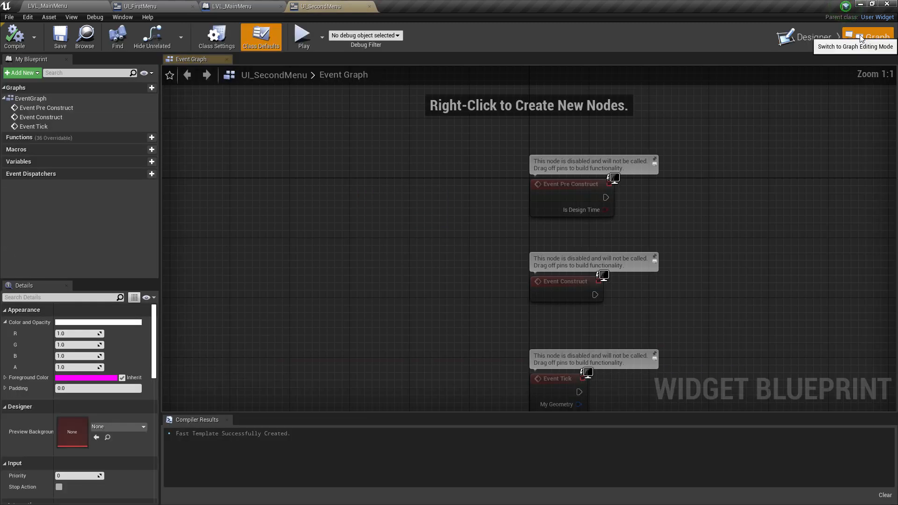
{"action": "left_click", "coordinate": [810, 40]}
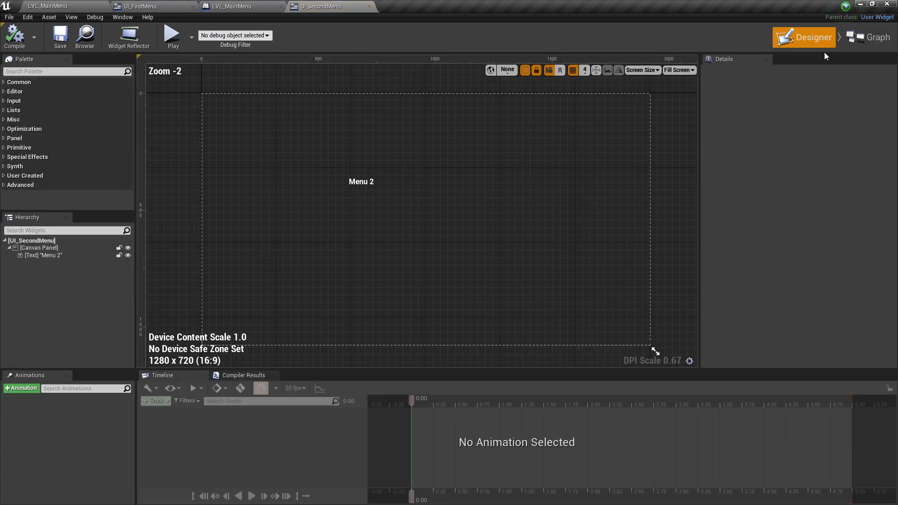
Set the color of the Menu 2 text block to a pinkish red, hex sRGB FF4C5AFF
{"action": "left_click", "coordinate": [365, 189]}
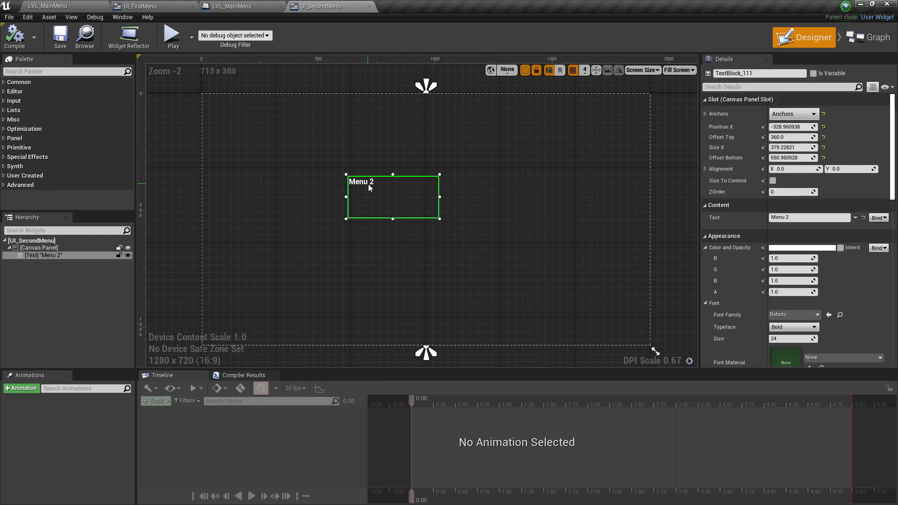
{"action": "left_click", "coordinate": [790, 248]}
{"action": "left_click", "coordinate": [683, 327]}
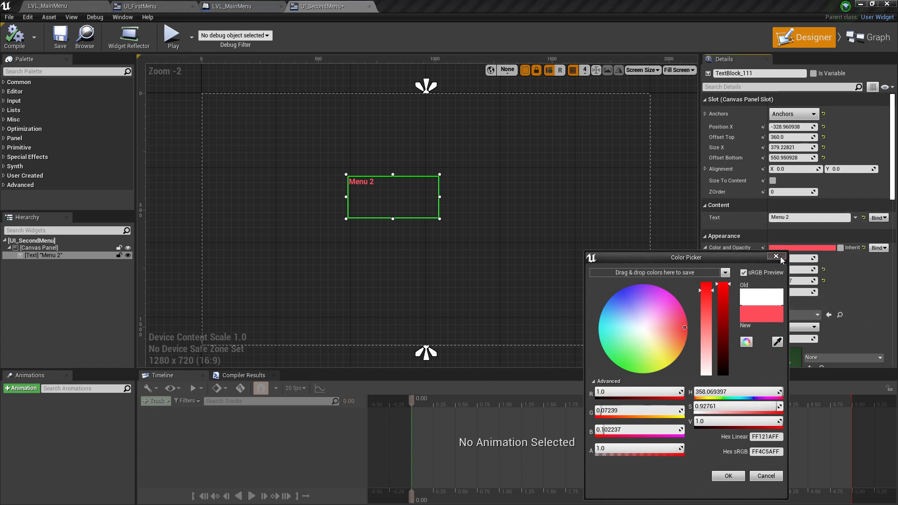
{"action": "left_click", "coordinate": [833, 268]}
Set the Menu 2 text's font size to 91 and its justification to centered
{"action": "left_click_drag", "start_coordinate": [791, 339], "coordinate": [819, 339]}
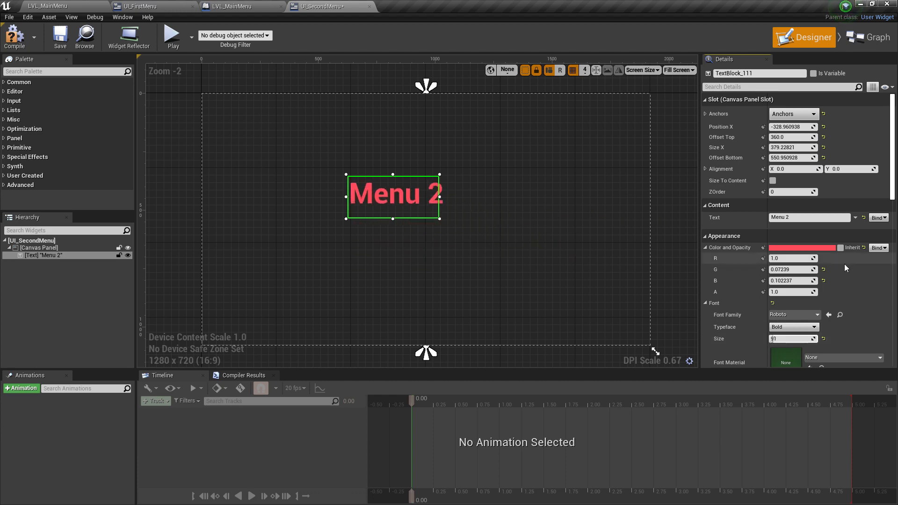
{"action": "scroll", "coordinate": [823, 290], "scroll_direction": "down", "scroll_amount": 3}
{"action": "scroll", "coordinate": [815, 279], "scroll_direction": "down", "scroll_amount": 3}
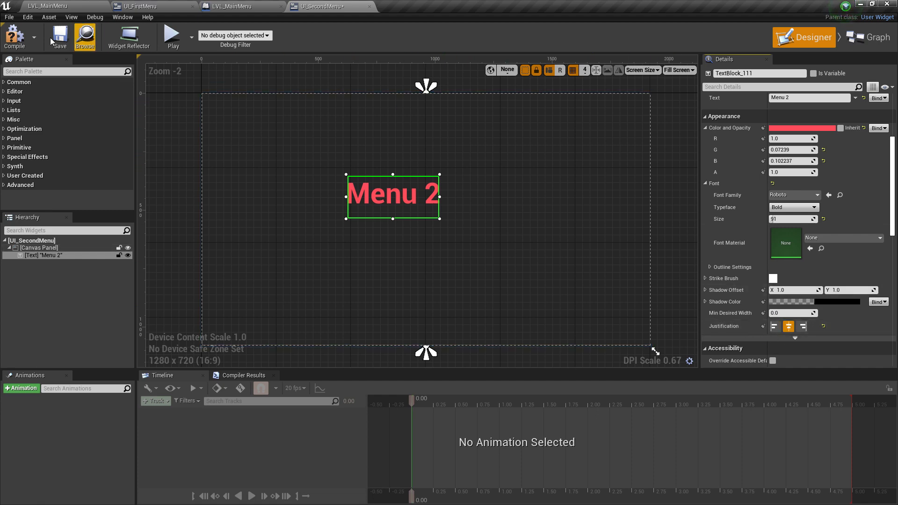
Play the LVL_MainMenu level to check the restyled Menu 2 text in the viewport, and stop the session
{"action": "left_click", "coordinate": [67, 6]}
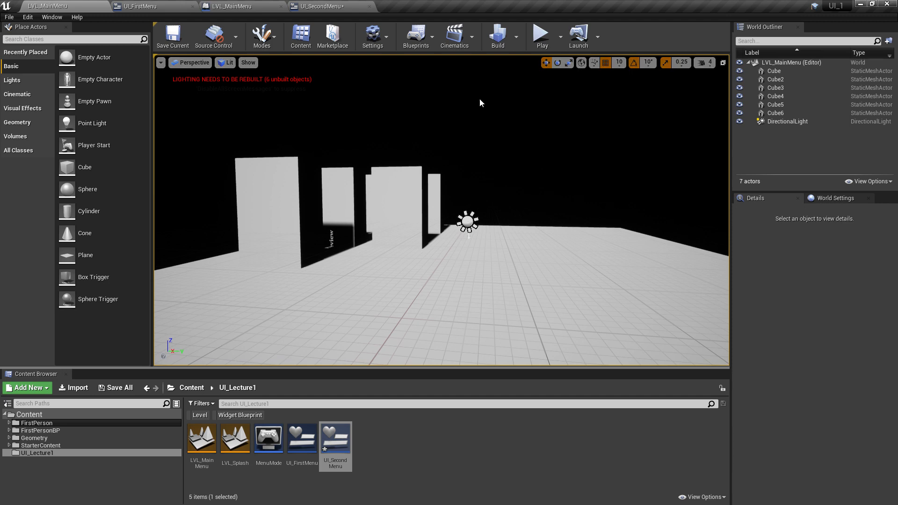
{"action": "left_click", "coordinate": [543, 37]}
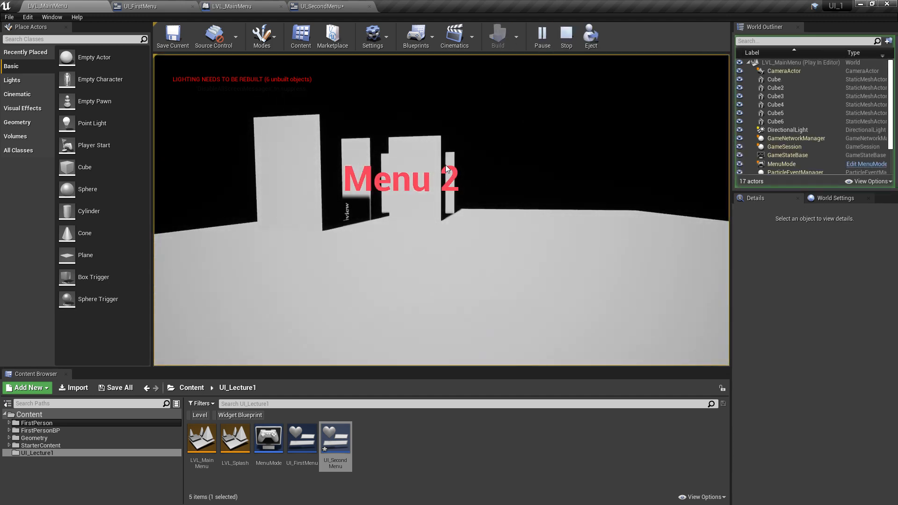
{"action": "left_click", "coordinate": [567, 36]}
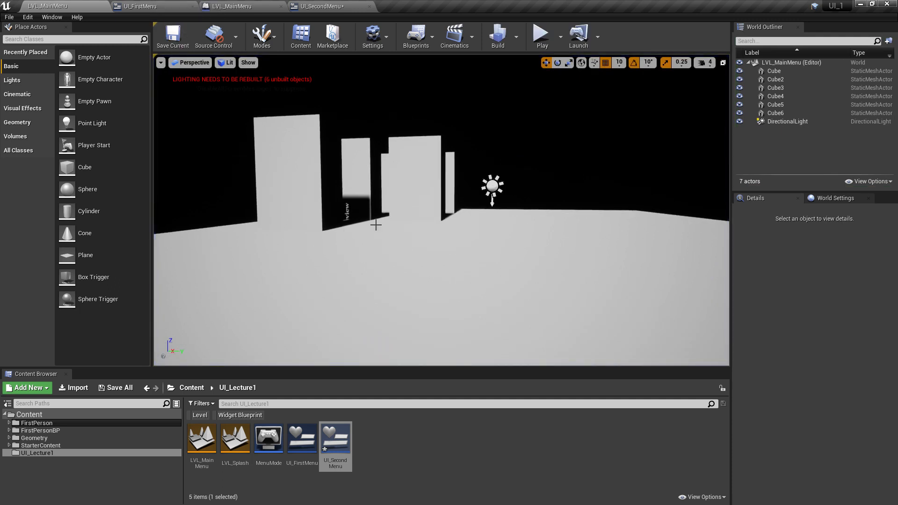
Open the LVL_Splash level, saving UI_SecondMenu, and play it through the transition to the main menu before stopping
{"action": "double_click", "coordinate": [234, 440]}
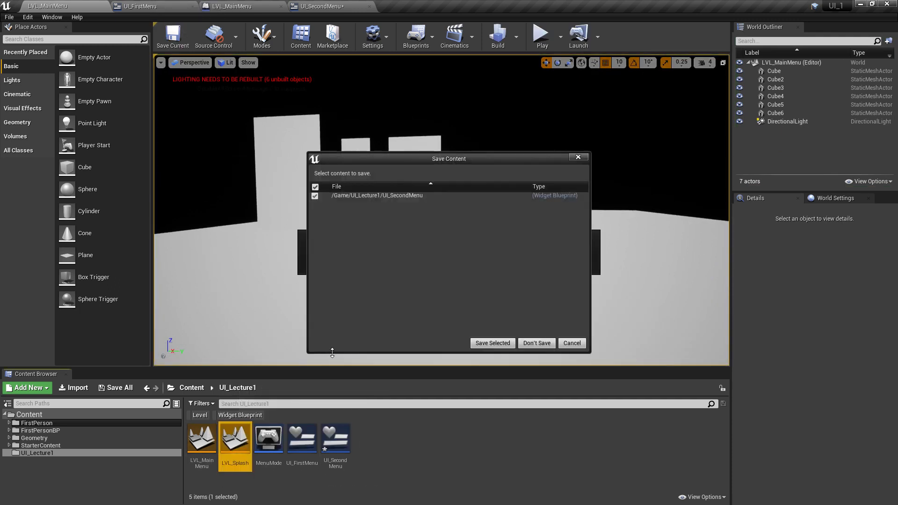
{"action": "left_click", "coordinate": [497, 346]}
{"action": "left_click", "coordinate": [541, 35]}
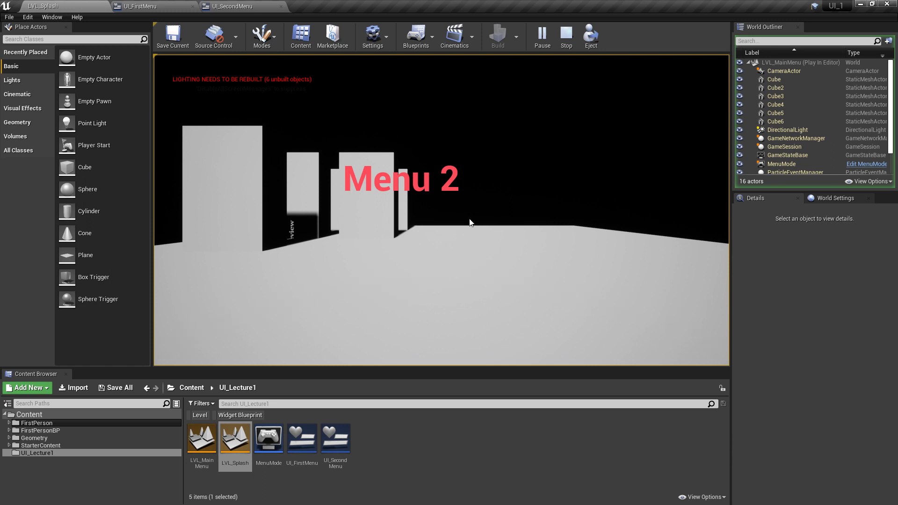
{"action": "left_click", "coordinate": [568, 37]}
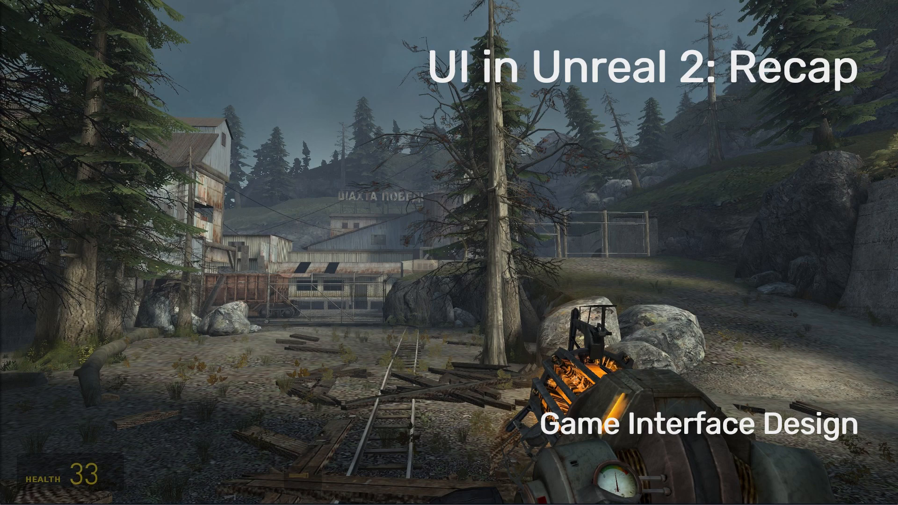
{"action": "key", "text": "Right"}
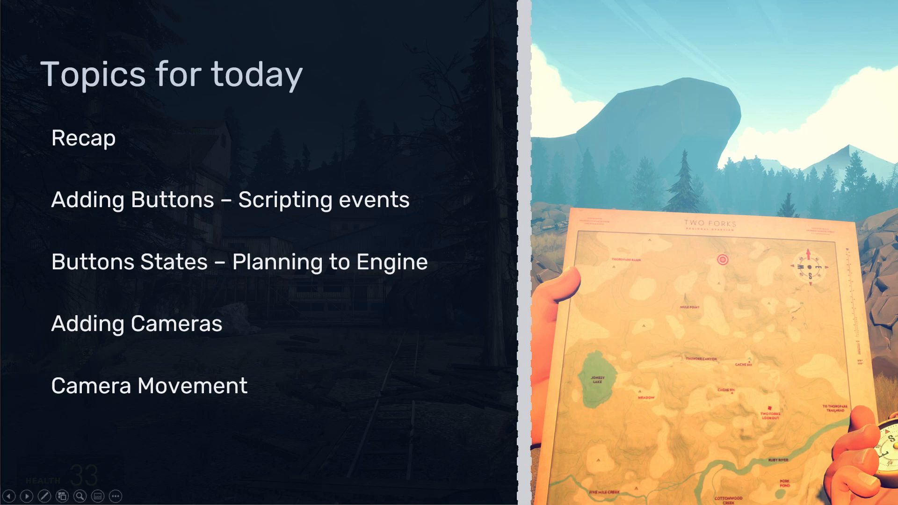